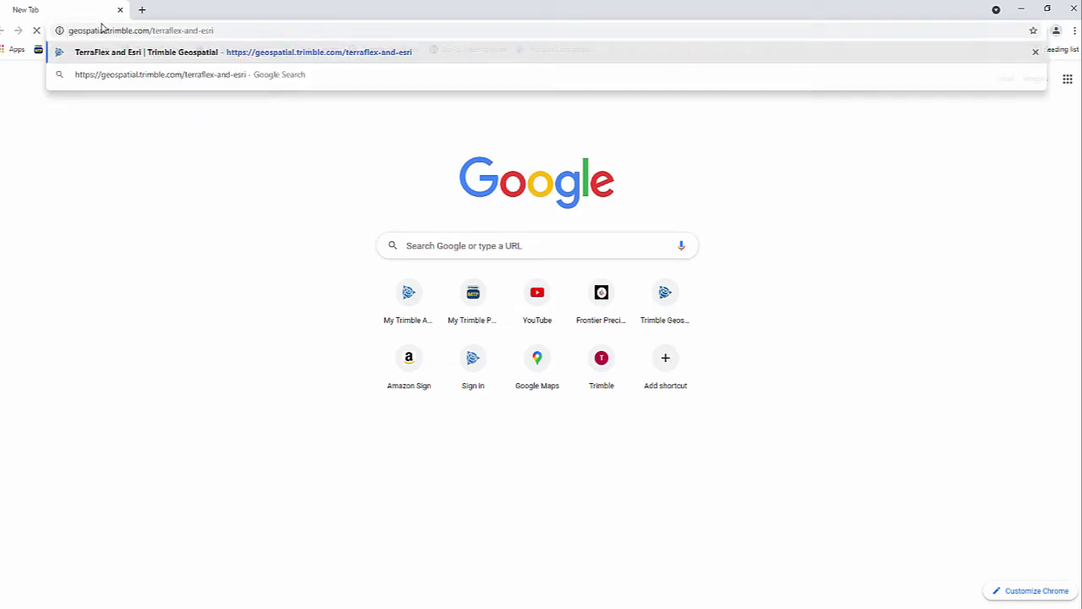
# - Download the TerraFlex add-in zip and the required coordinate system files installer from the TerraFlex and Esri page
pyautogui.press('Return')
pyautogui.scroll(-3, 736, 434)
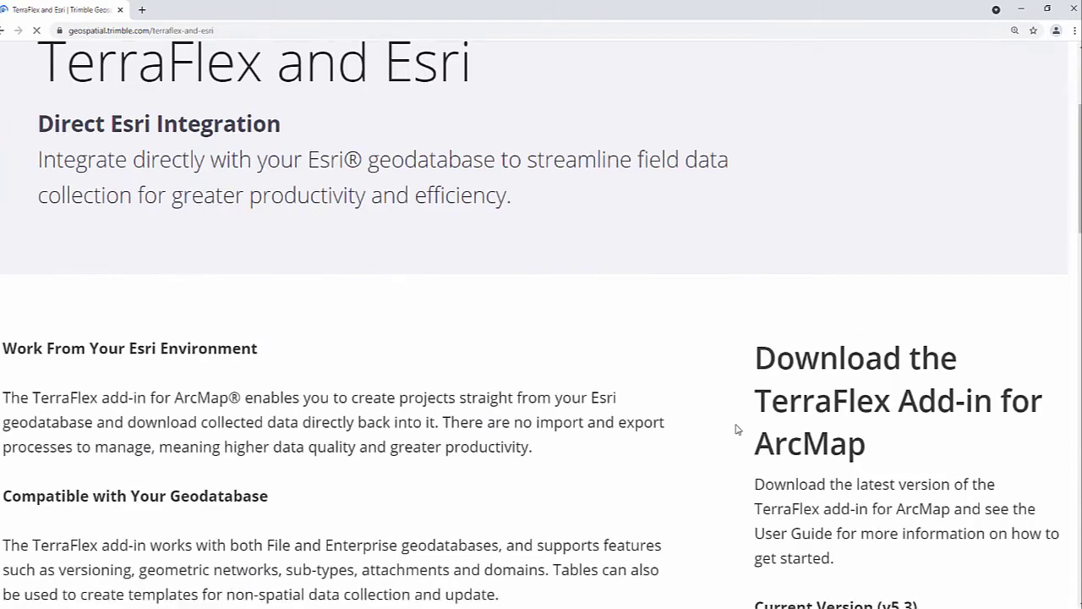
pyautogui.scroll(-2, 737, 431)
pyautogui.click(780, 488)
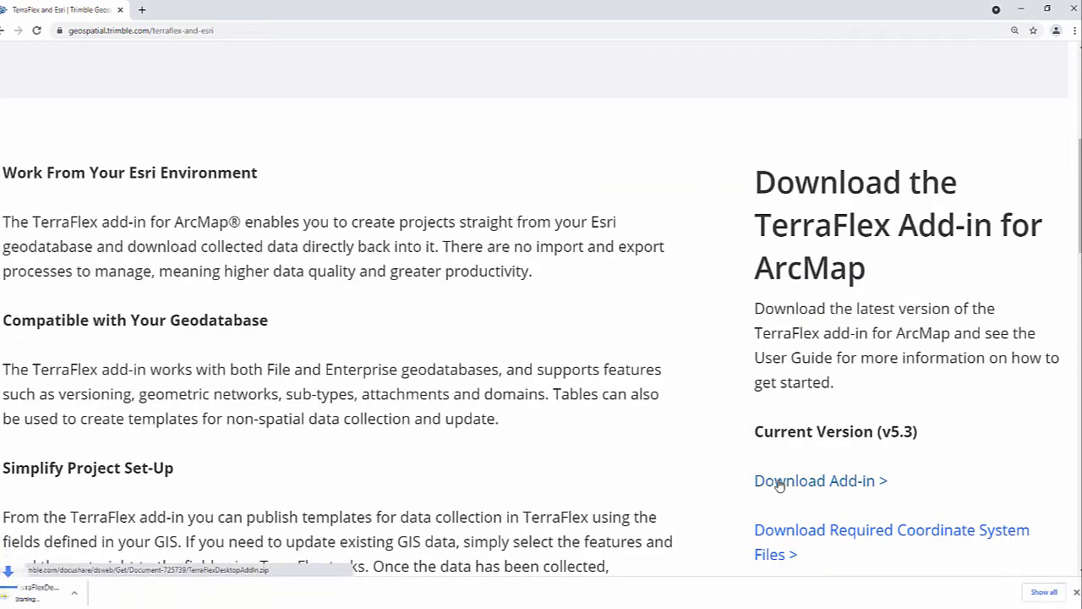
pyautogui.scroll(-2, 761, 488)
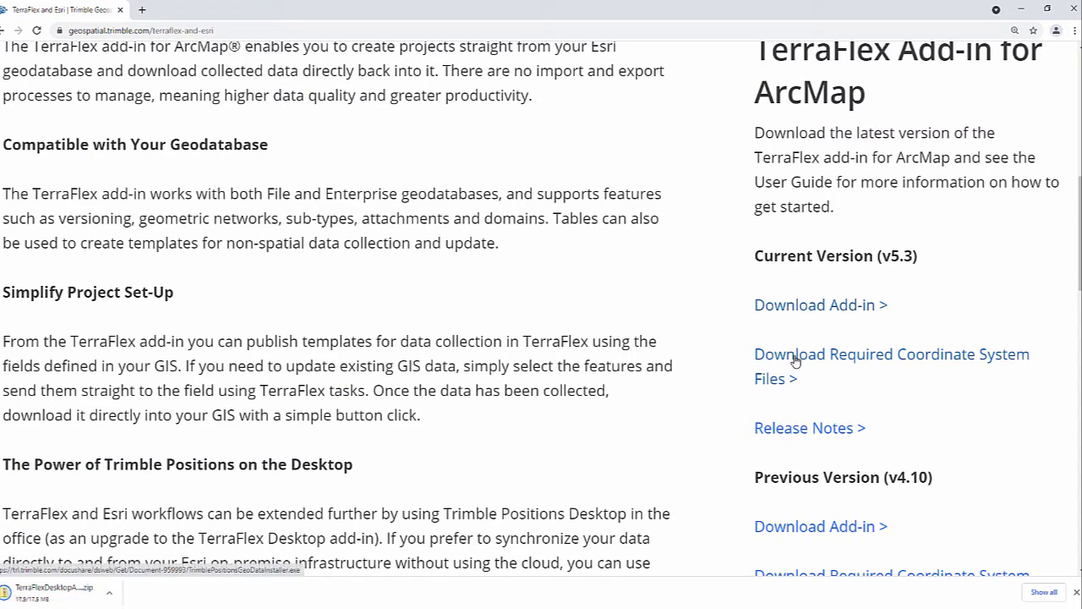
pyautogui.click(795, 361)
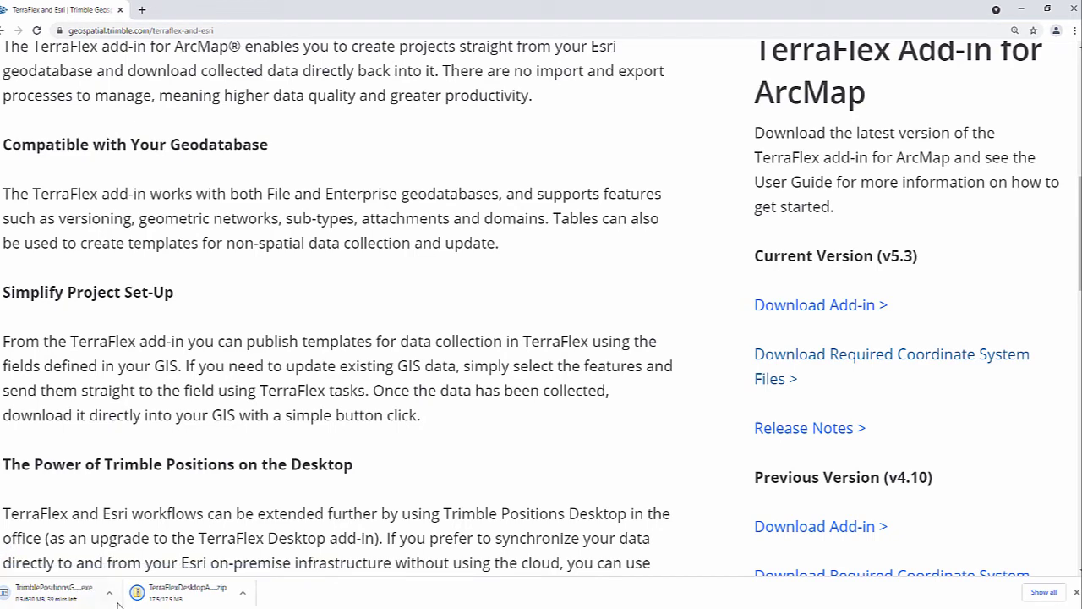
# - Install the TerraFlex Desktop .esriAddIn from the downloaded zip, dismiss the success message and close Explorer
pyautogui.click(158, 597)
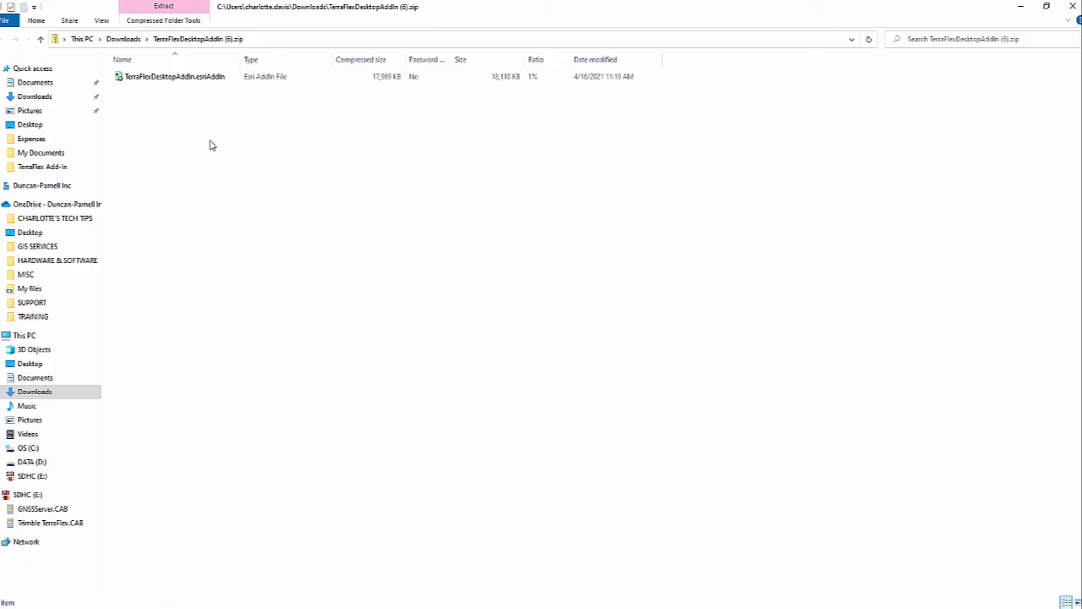
pyautogui.click(189, 81)
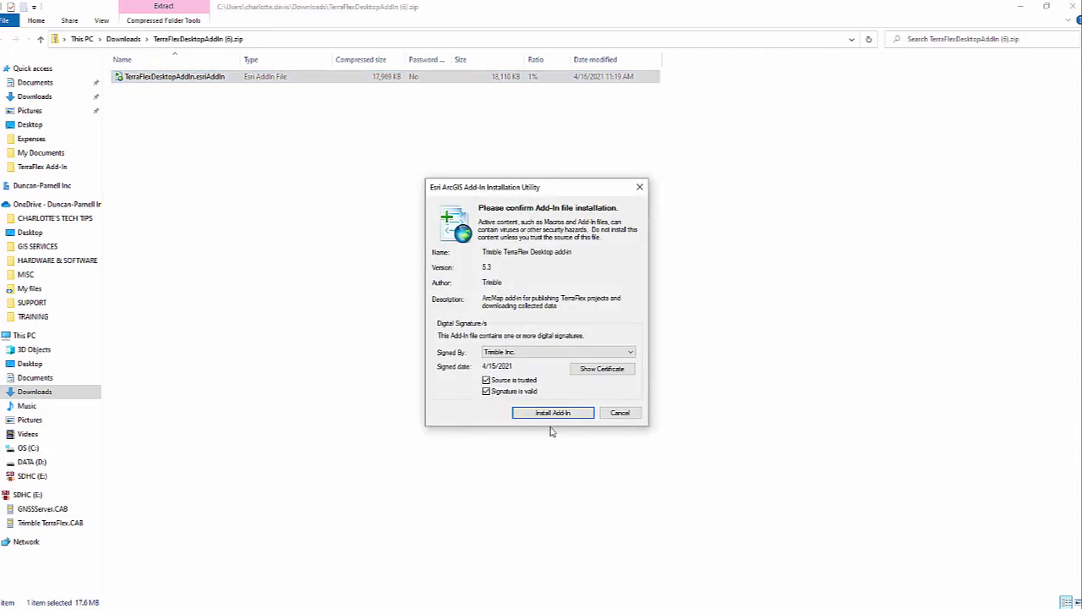
pyautogui.click(558, 417)
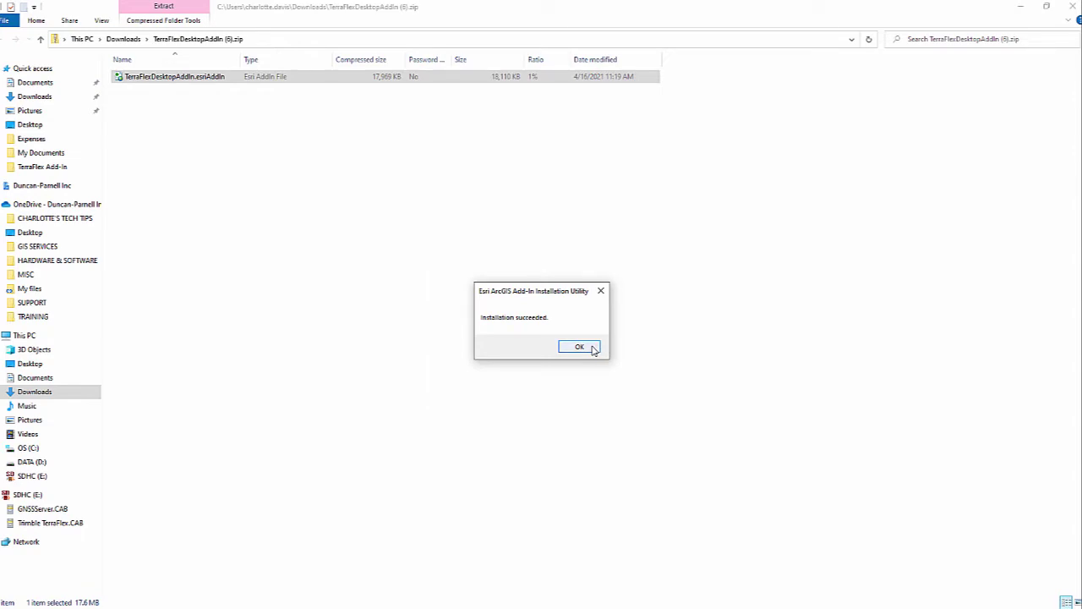
pyautogui.click(591, 348)
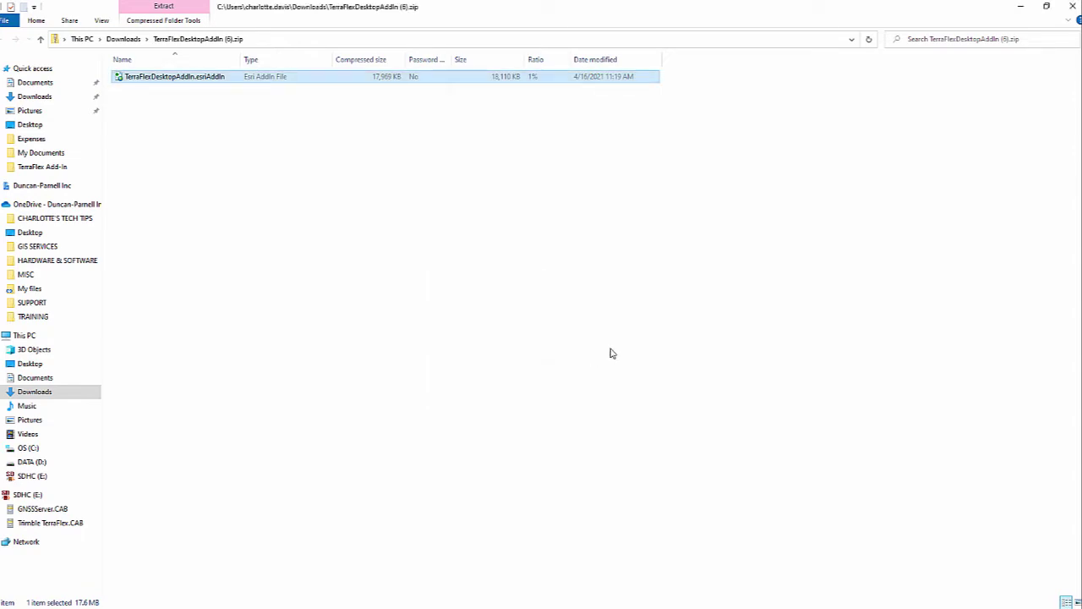
pyautogui.click(1076, 6)
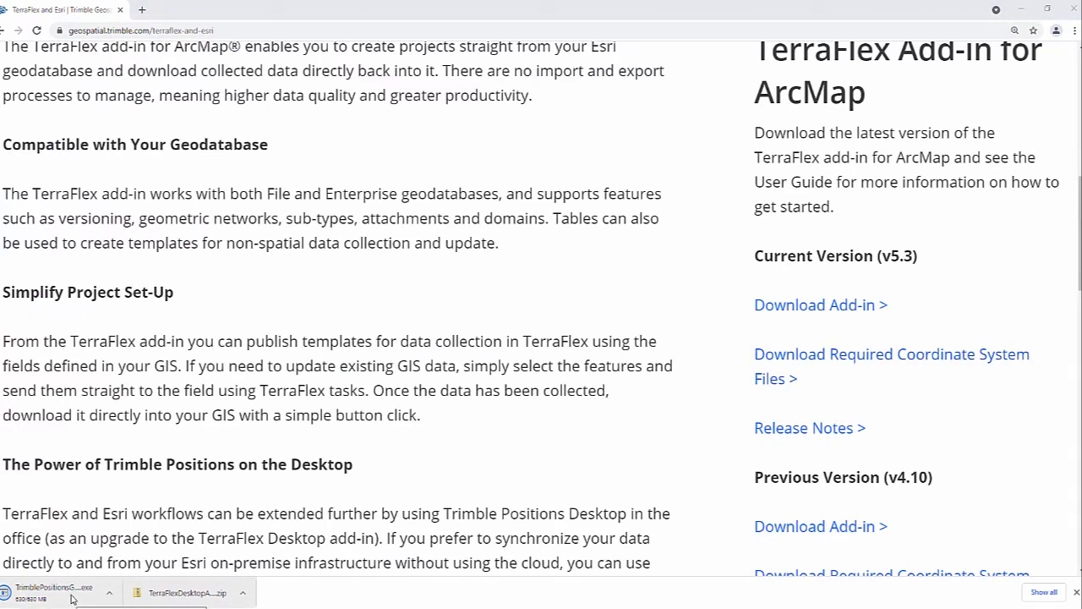
# - Run the Trimble Positions GeoData Installer with Modify and the default features through to Finish
pyautogui.click(72, 592)
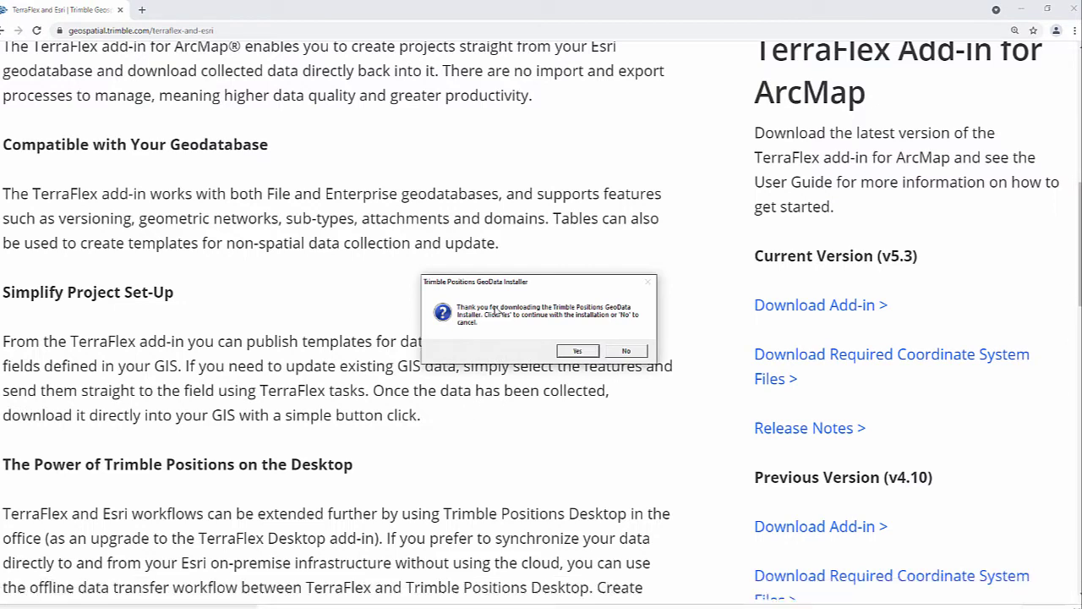
pyautogui.click(577, 350)
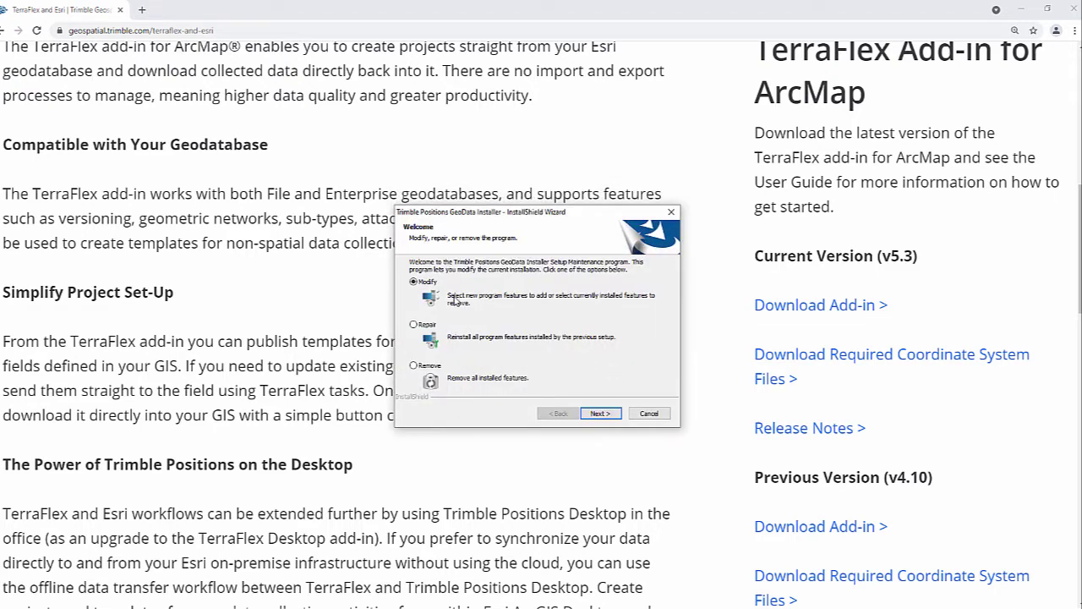
pyautogui.click(598, 414)
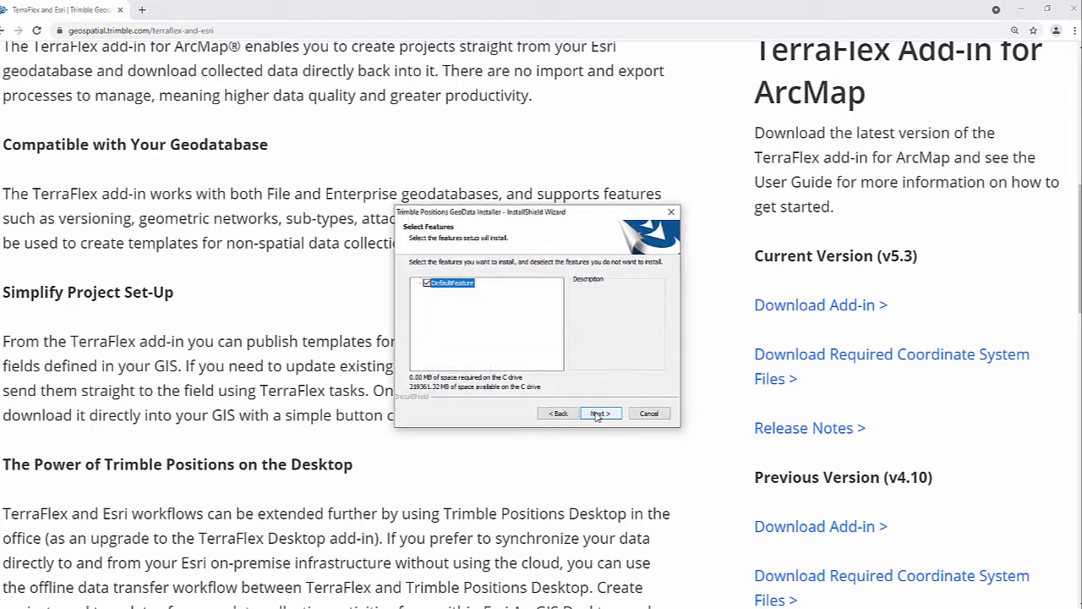
pyautogui.click(598, 413)
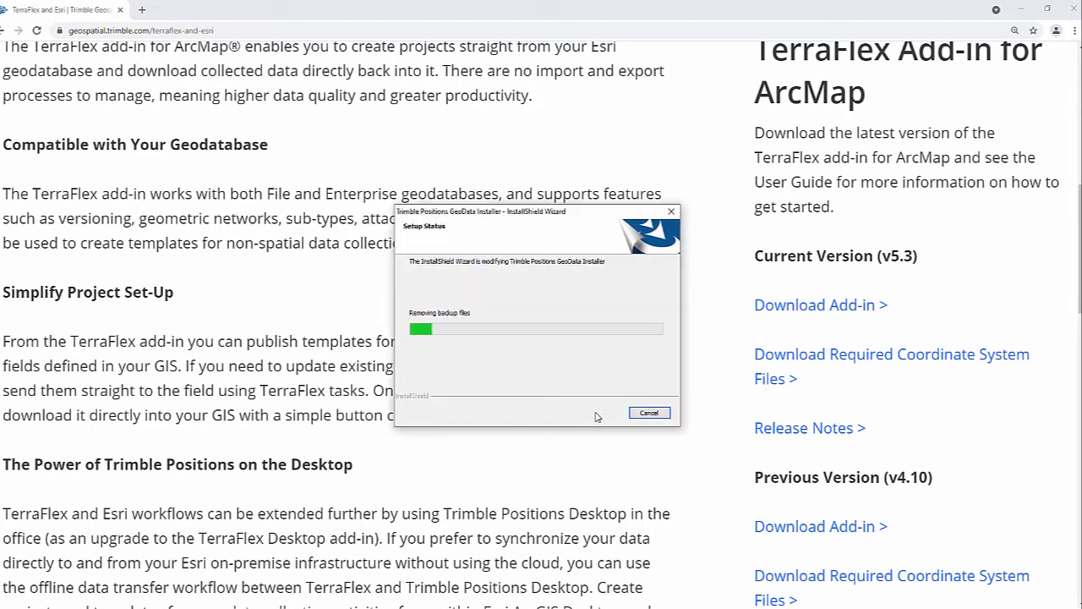
pyautogui.click(599, 413)
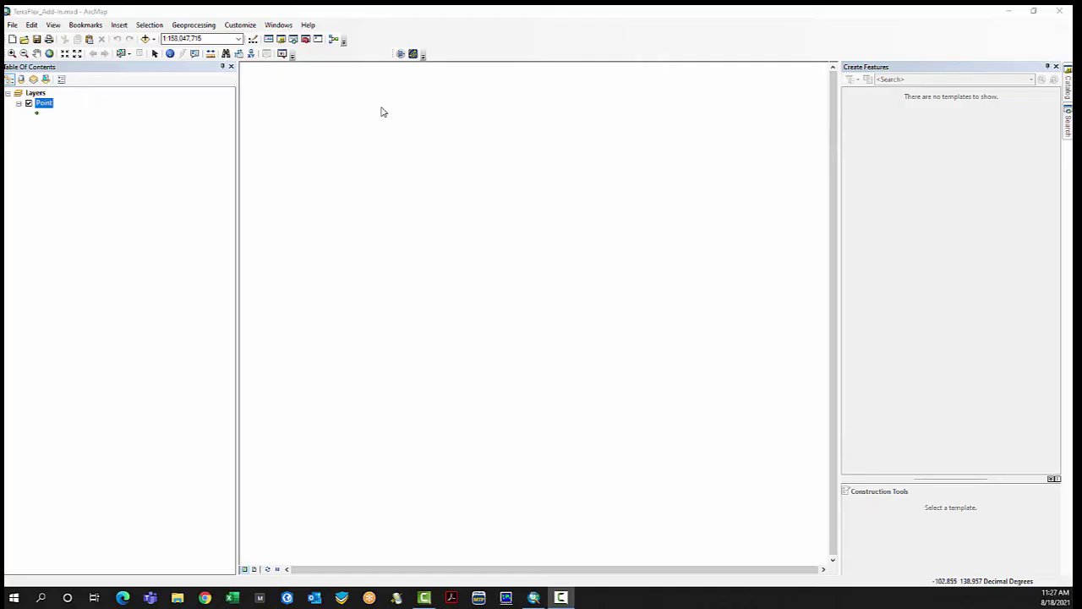
# - Start creating a new TerraFlex project of type TerraFlex on Connect
pyautogui.click(401, 54)
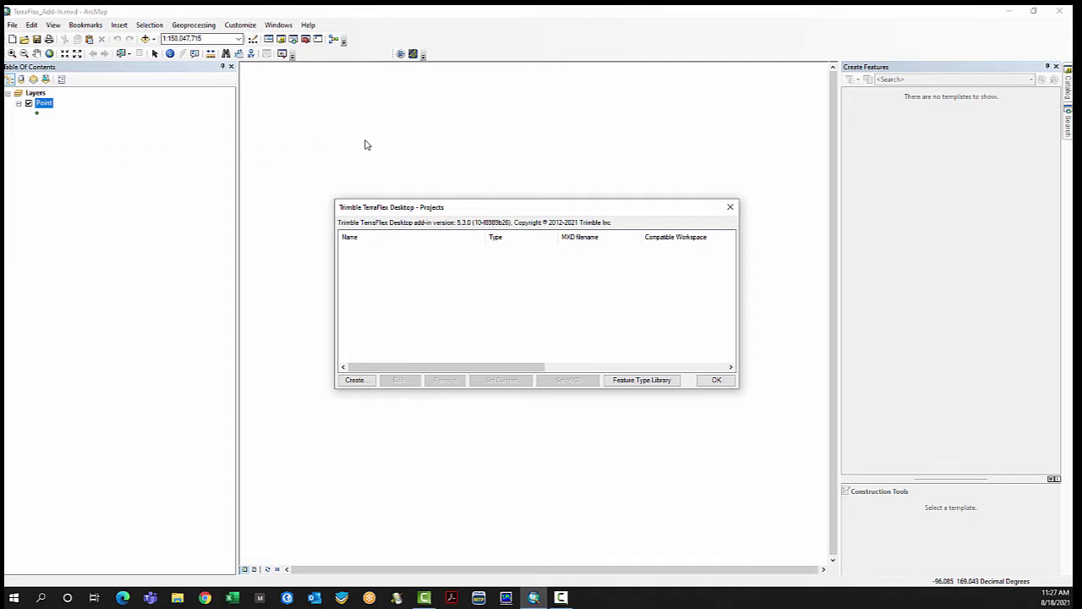
pyautogui.click(365, 381)
pyautogui.click(516, 212)
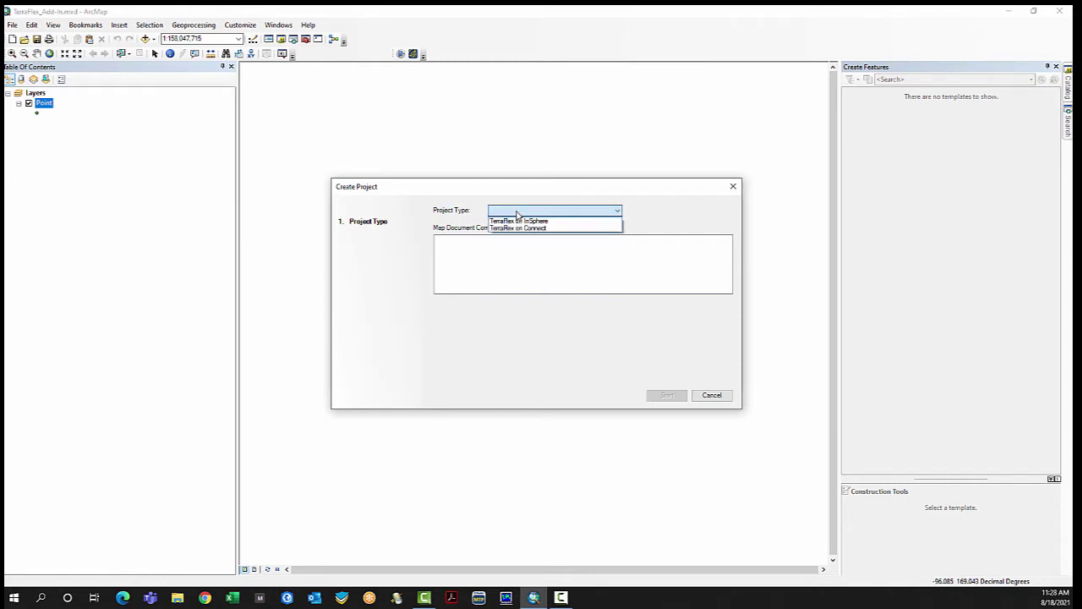
pyautogui.click(514, 228)
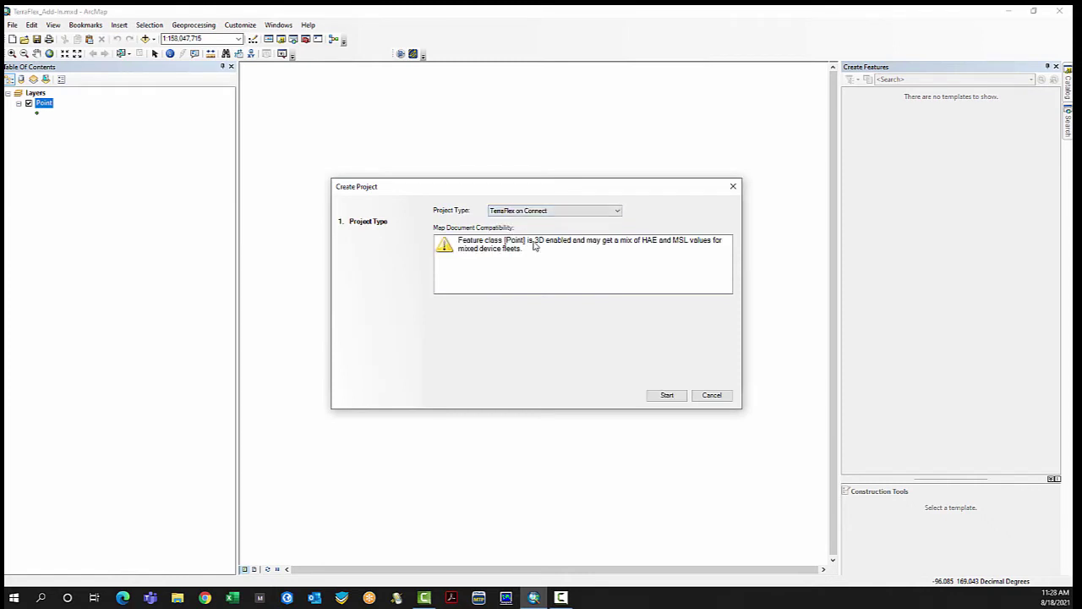
pyautogui.click(667, 396)
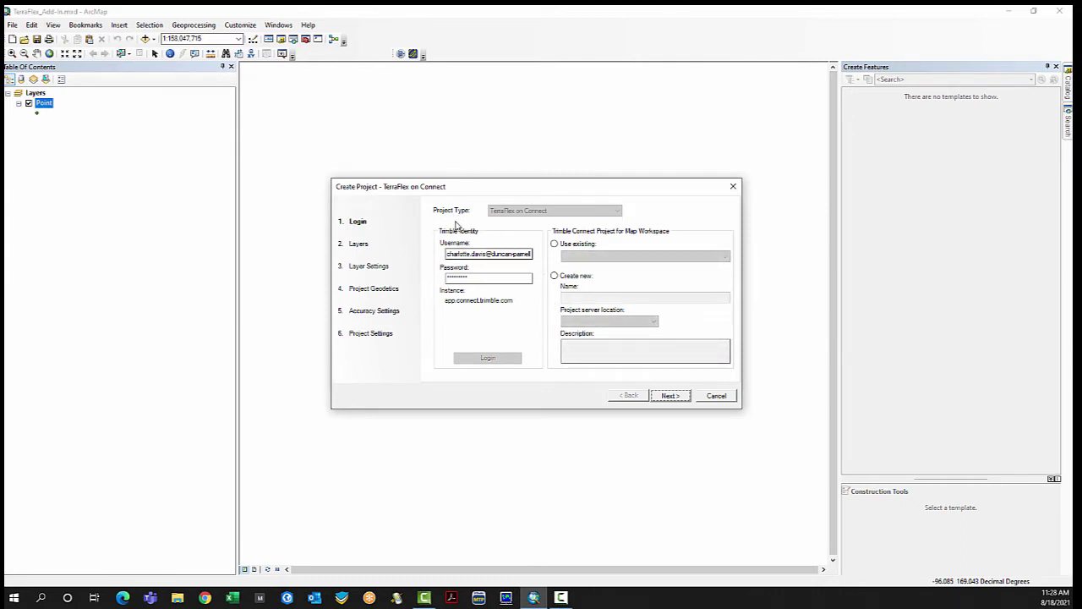
# - Use the existing North America Trimble Connect project for the workspace
pyautogui.click(554, 245)
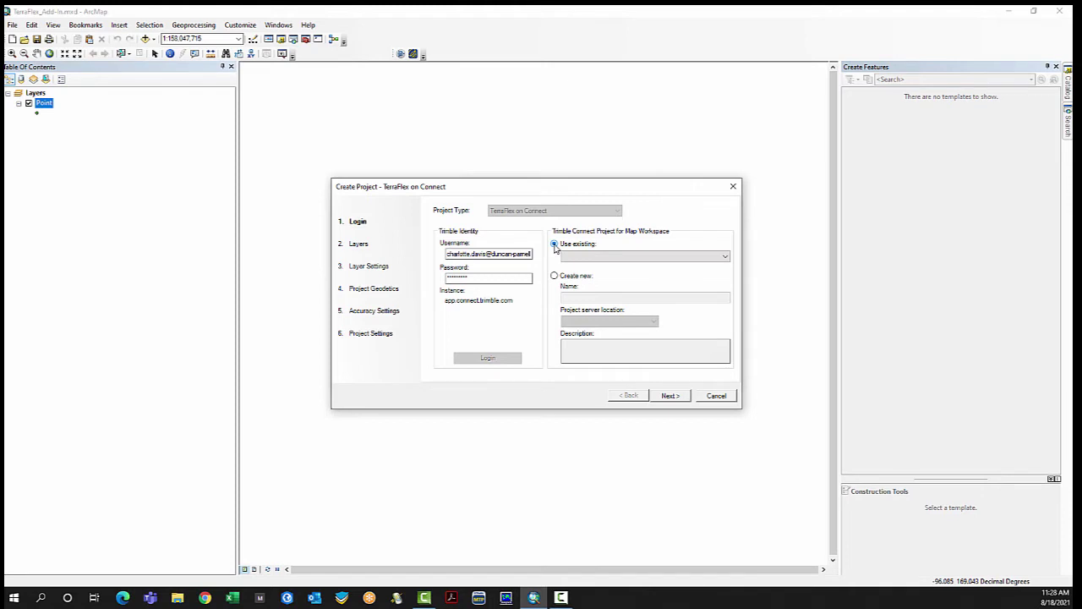
pyautogui.click(579, 256)
pyautogui.click(584, 274)
# - Add all the common auto-collected fields to the Point layer
pyautogui.click(671, 396)
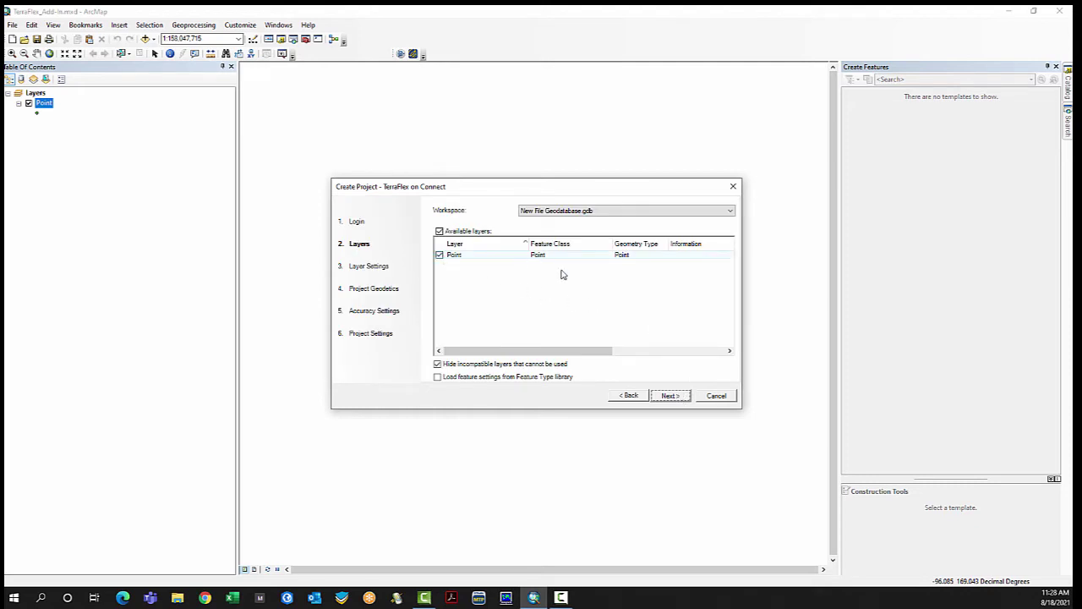
pyautogui.click(672, 396)
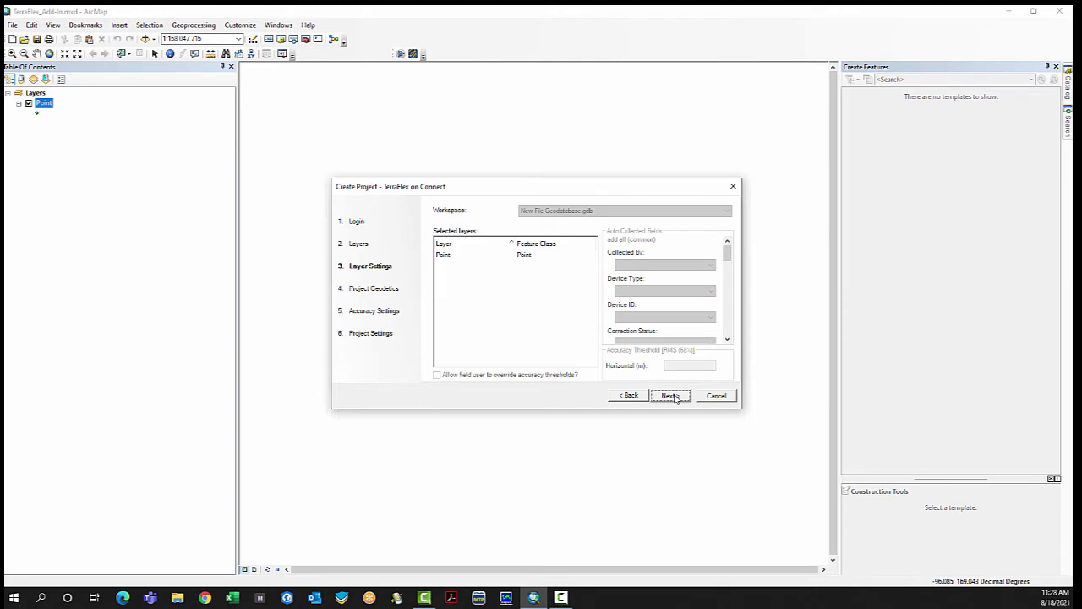
pyautogui.click(461, 256)
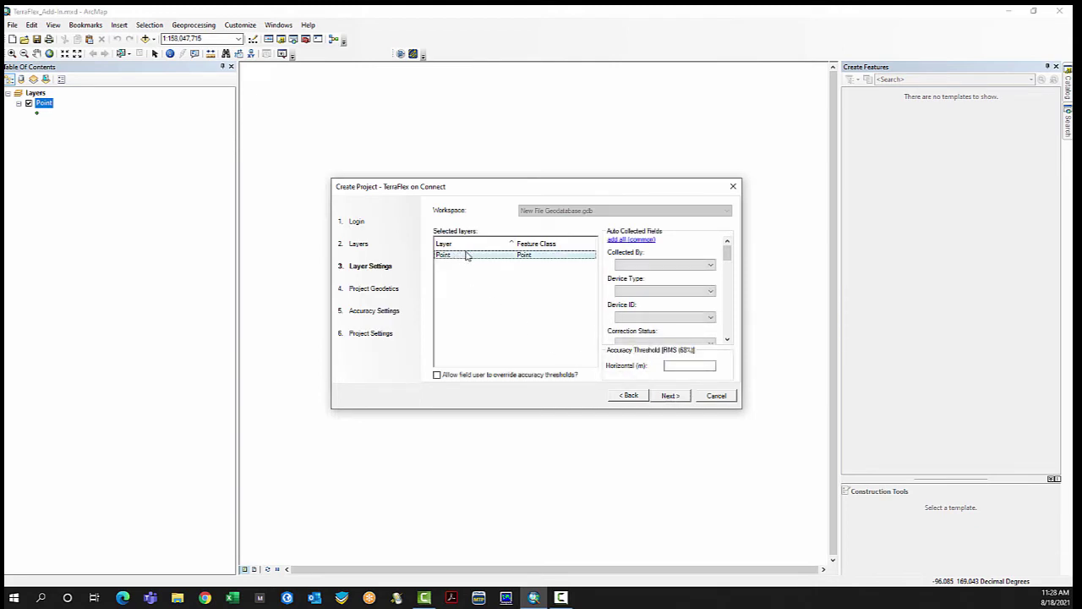
pyautogui.click(630, 240)
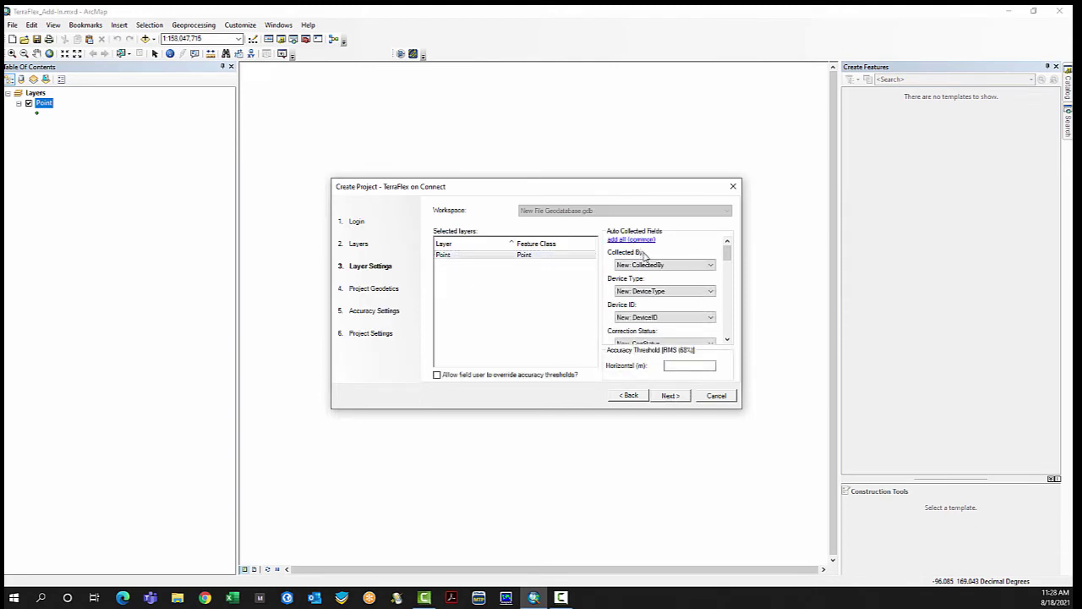
pyautogui.moveTo(726, 253); pyautogui.dragTo(726, 298)
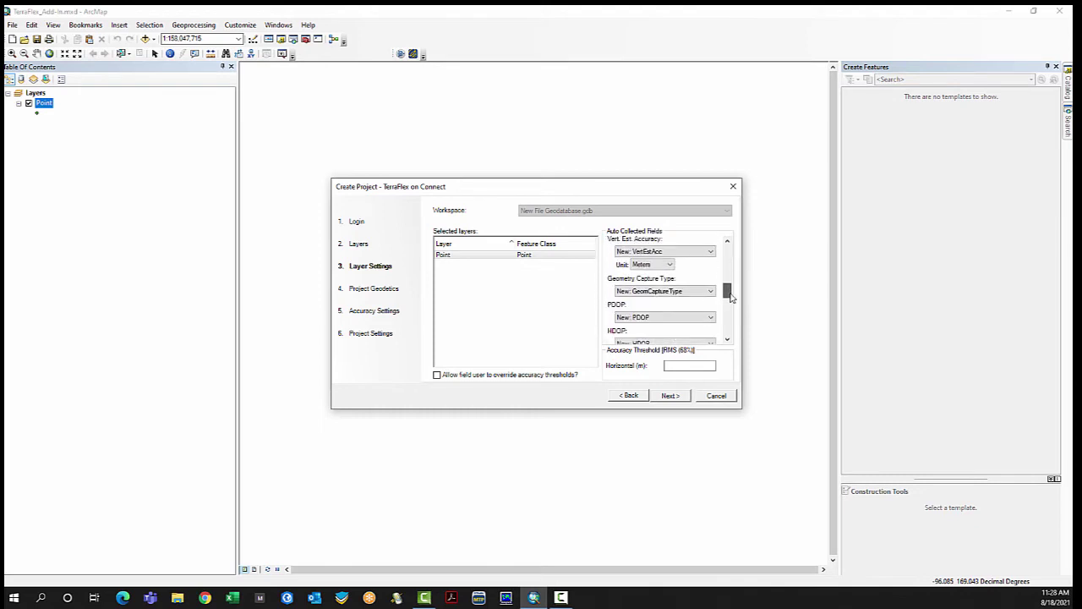
# - Accept the default geodetics and tick the RTX Satellite field configuration
pyautogui.click(679, 399)
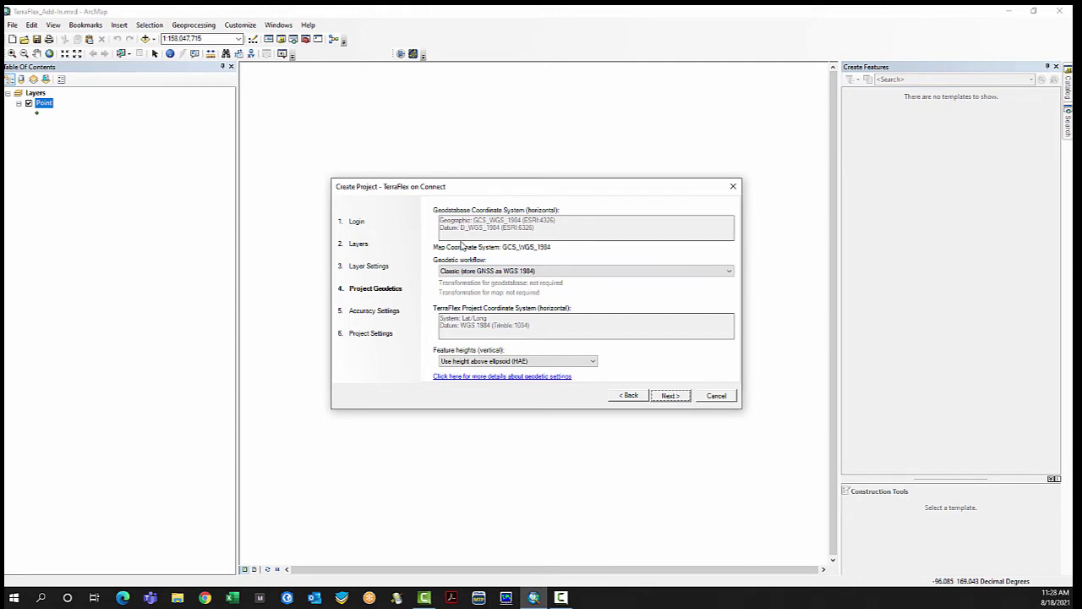
pyautogui.click(675, 399)
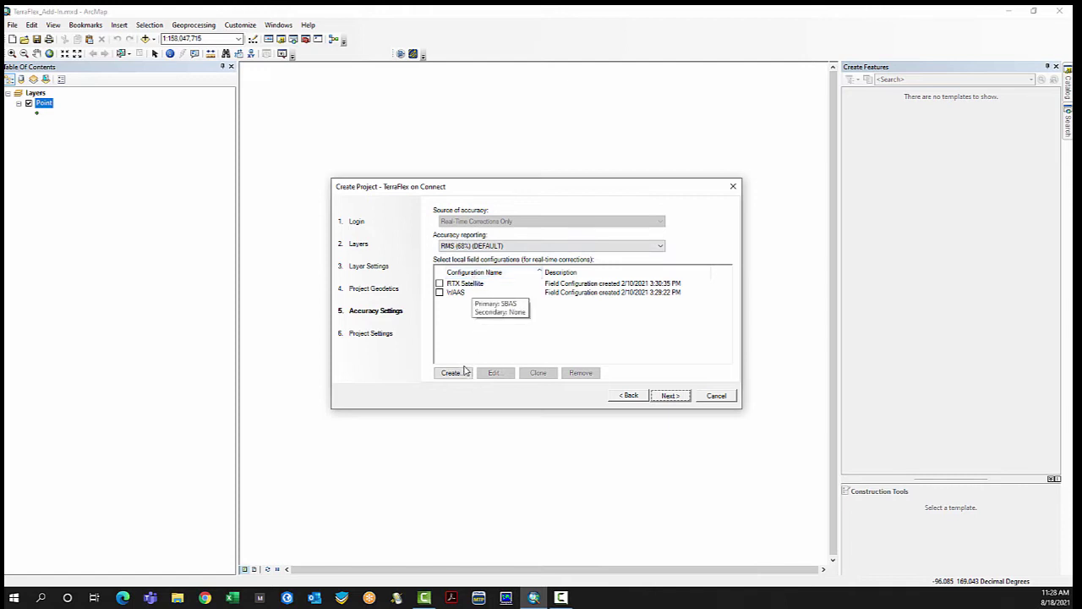
pyautogui.moveTo(455, 292)
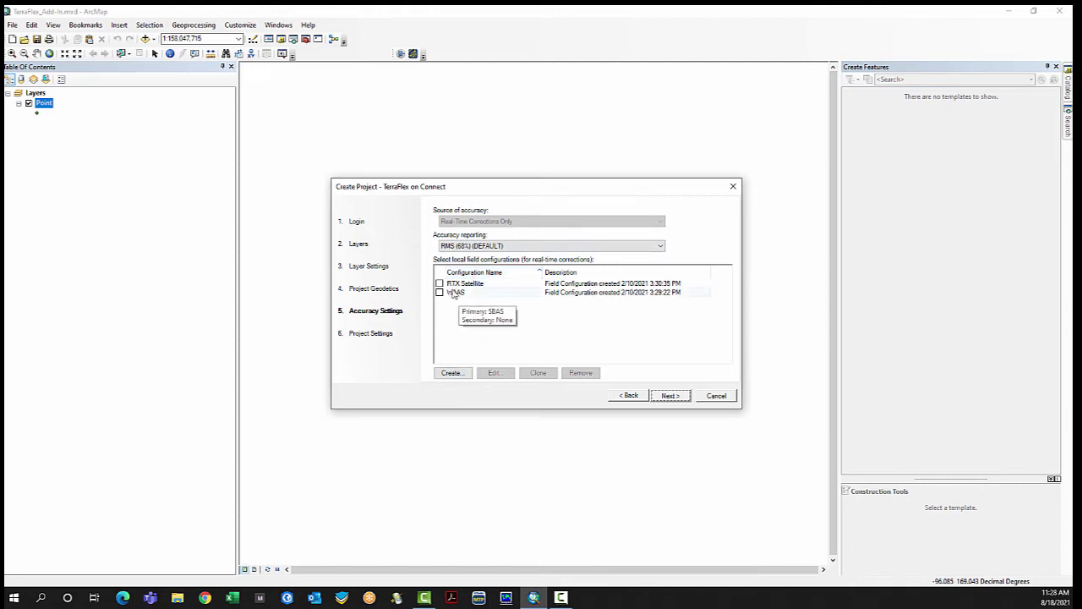
pyautogui.click(439, 283)
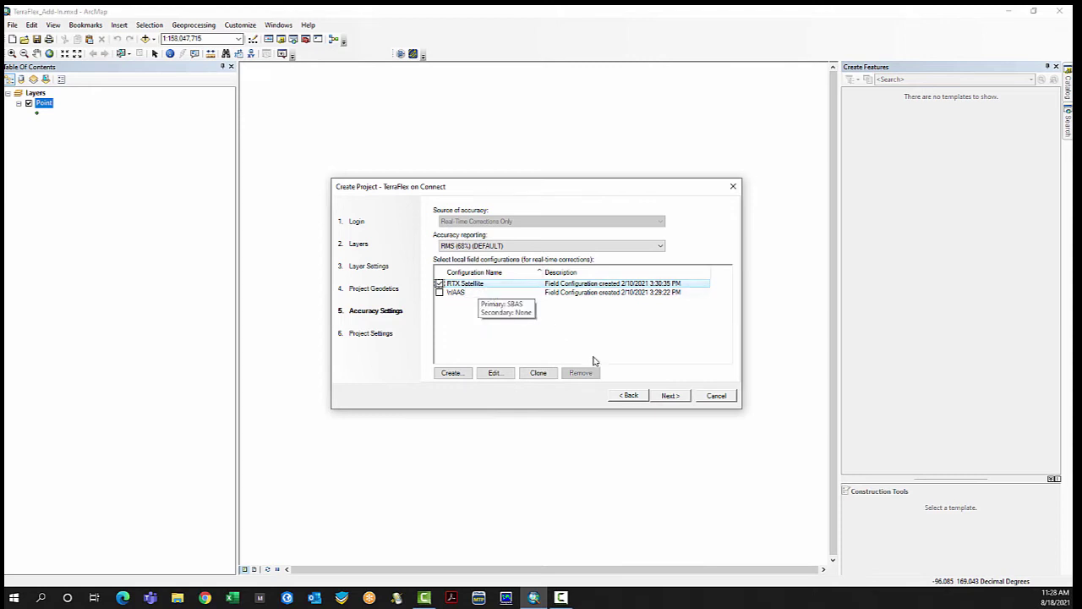
# - Create an 'SBAS' field configuration with SBAS as correction Choice 1 and use it instead of RTX Satellite
pyautogui.click(463, 370)
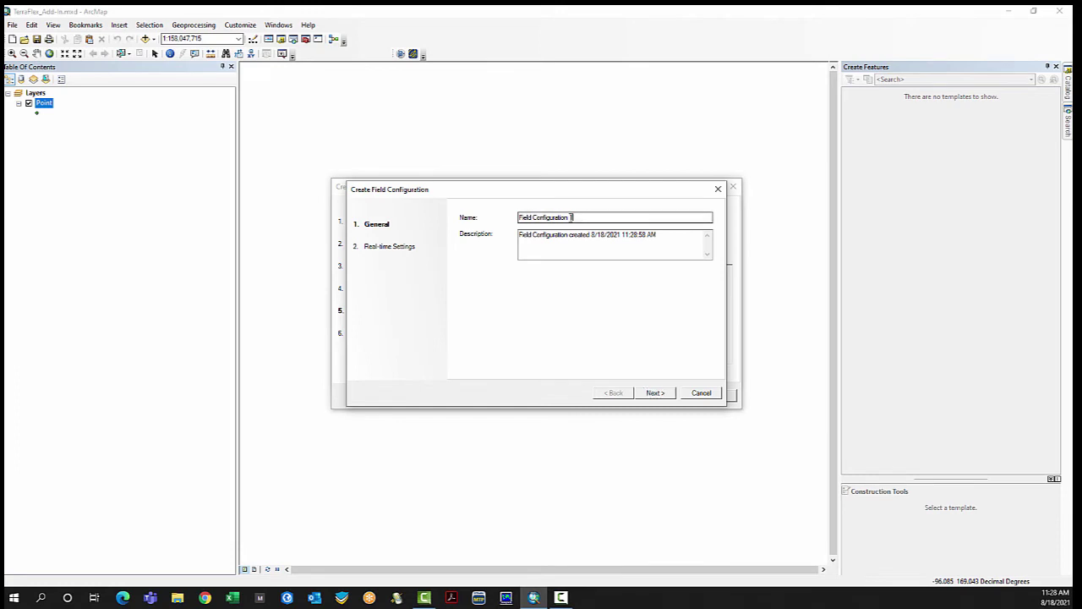
pyautogui.write('SBAS')
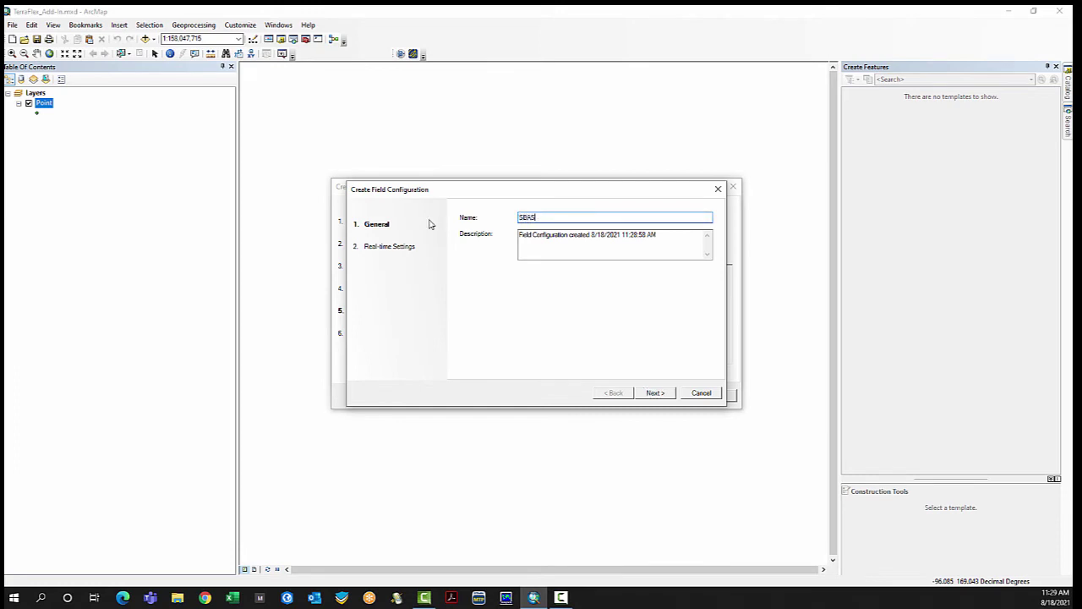
pyautogui.click(658, 393)
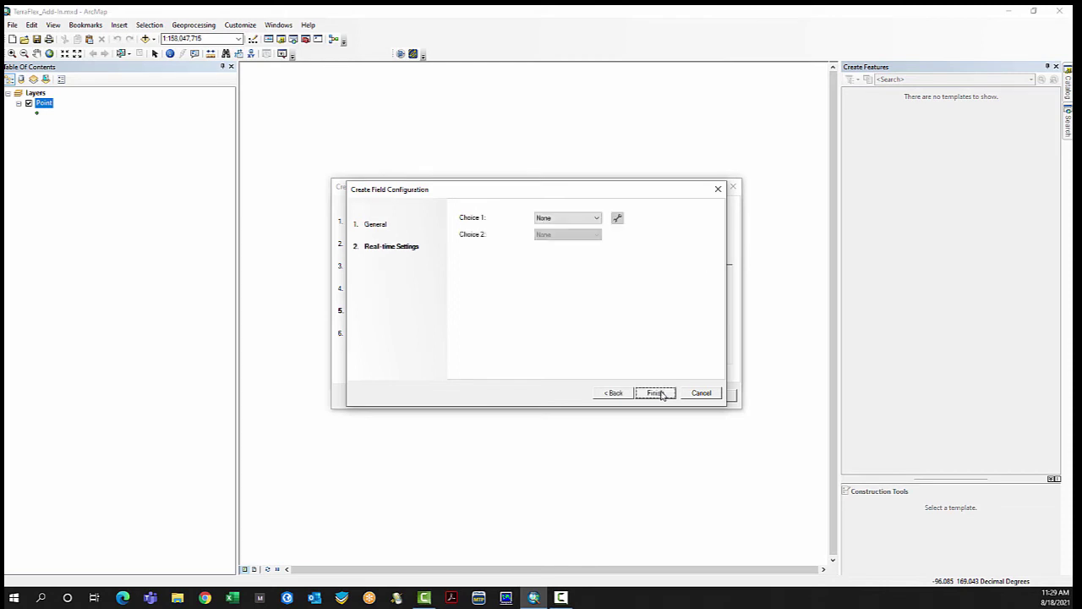
pyautogui.click(580, 219)
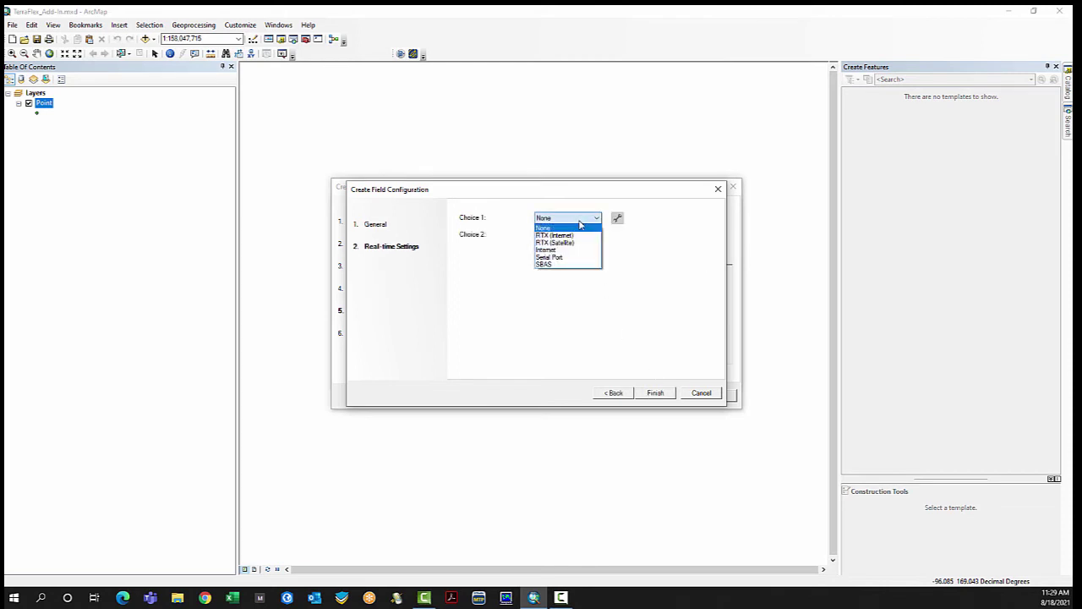
pyautogui.click(559, 264)
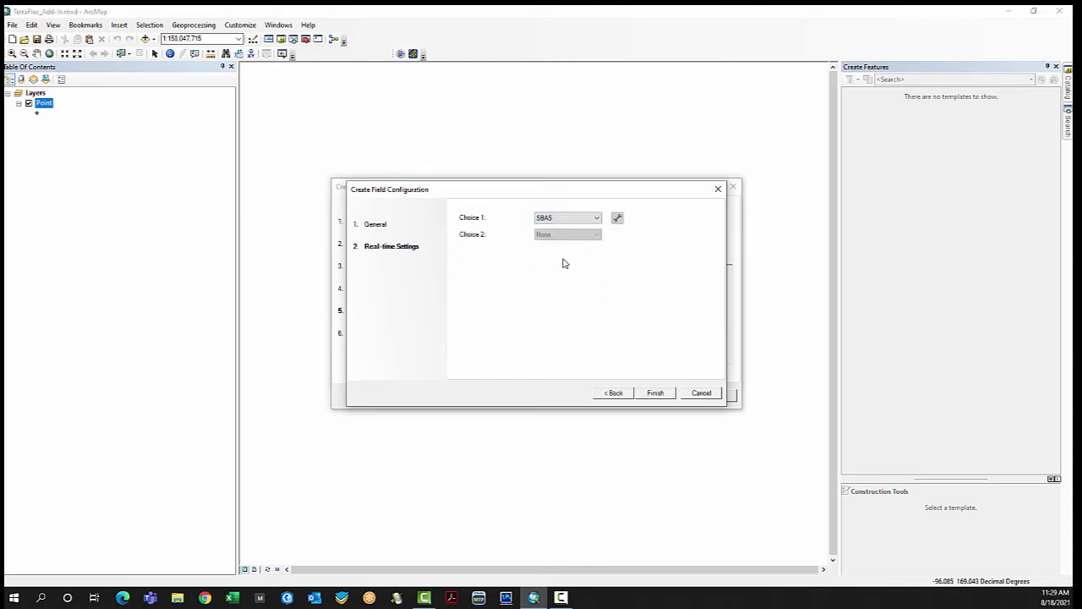
pyautogui.click(656, 393)
pyautogui.click(439, 292)
pyautogui.click(438, 283)
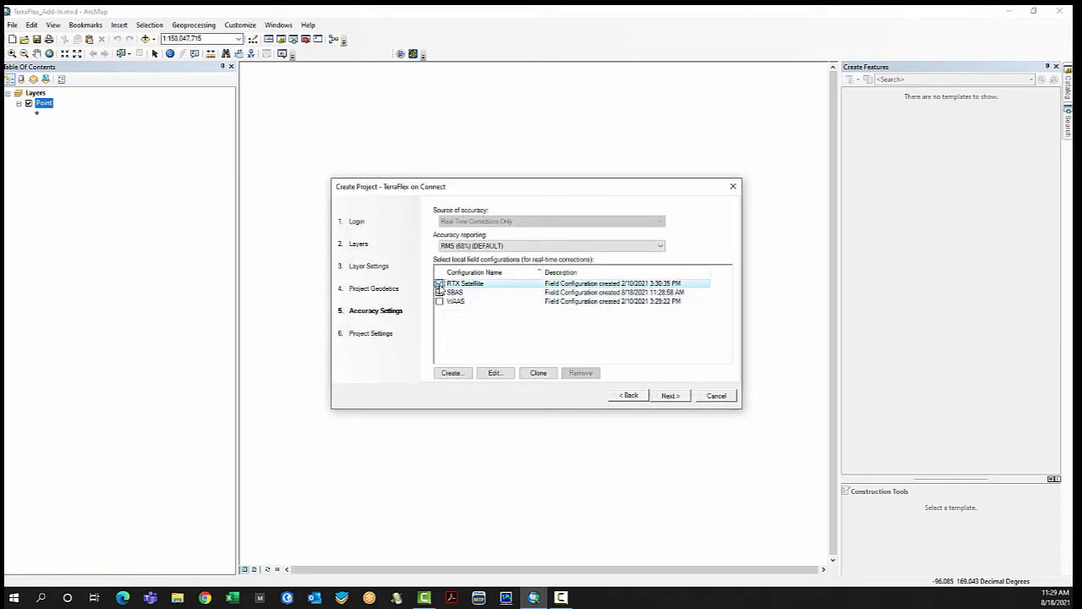
# - Publish TerraFlex_Add-In from Project Settings and acknowledge the confirmation, success and results messages
pyautogui.click(670, 396)
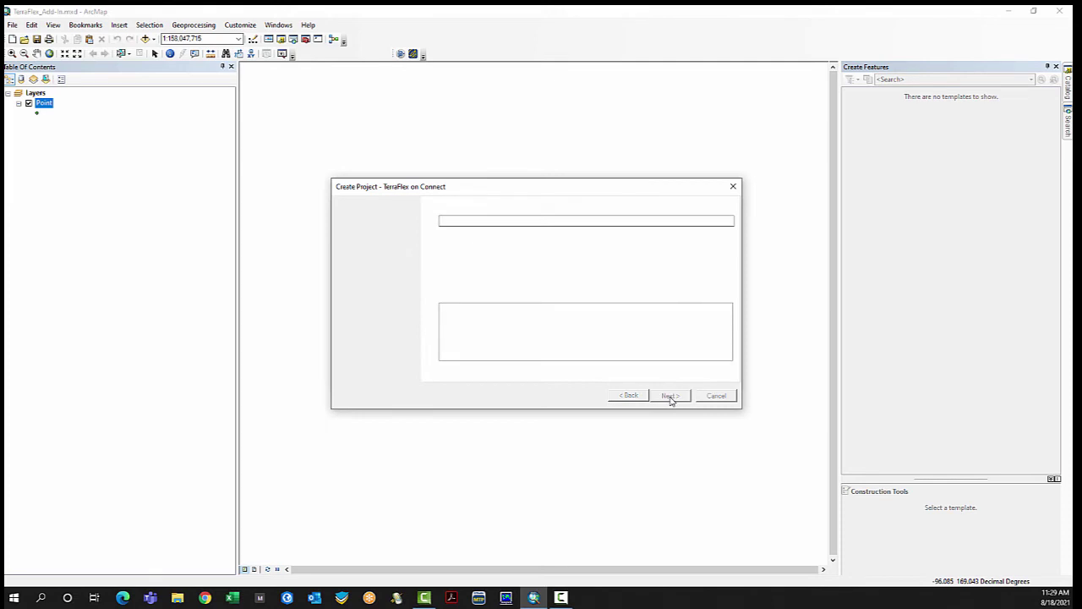
pyautogui.click(465, 220)
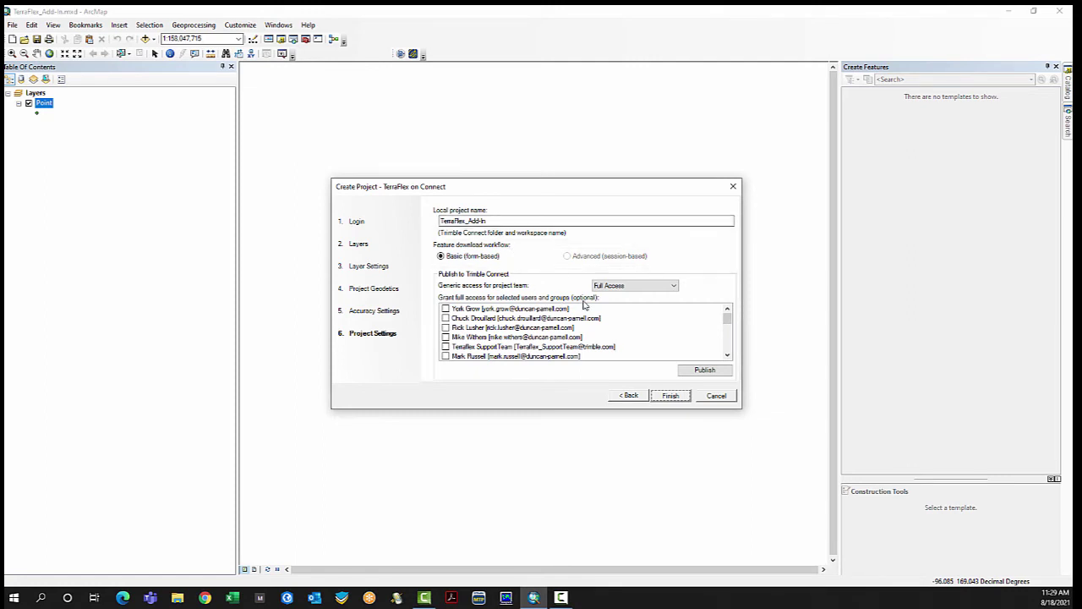
pyautogui.click(706, 371)
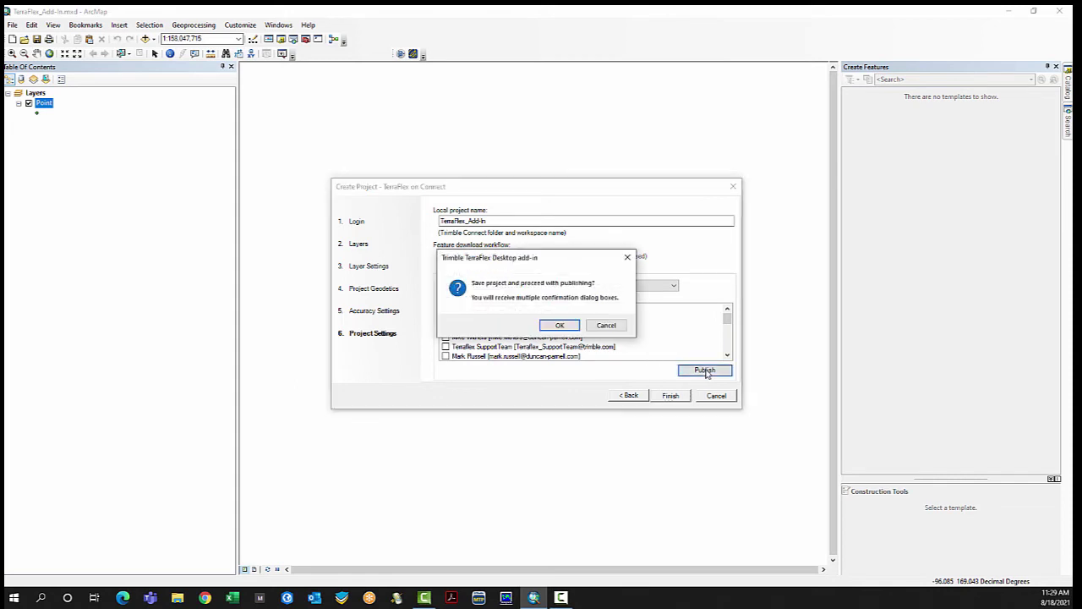
pyautogui.click(568, 328)
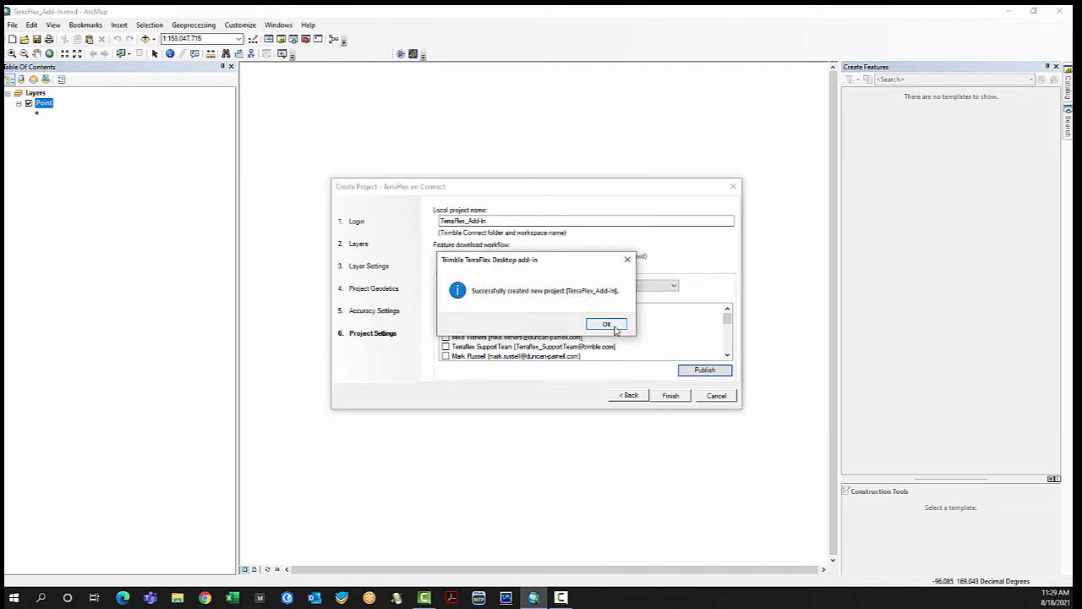
pyautogui.click(607, 325)
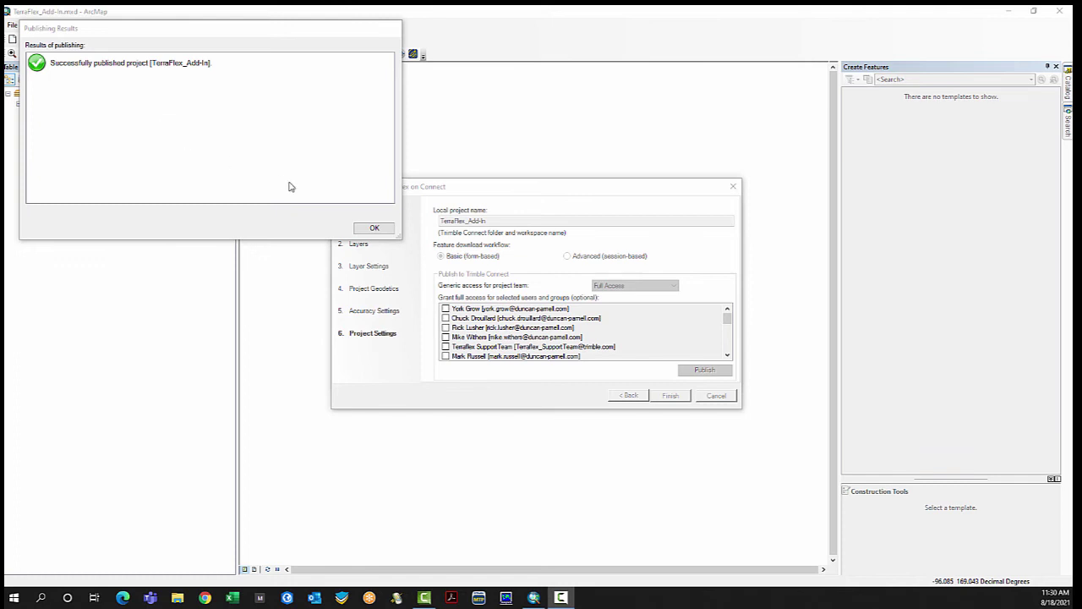
pyautogui.click(375, 228)
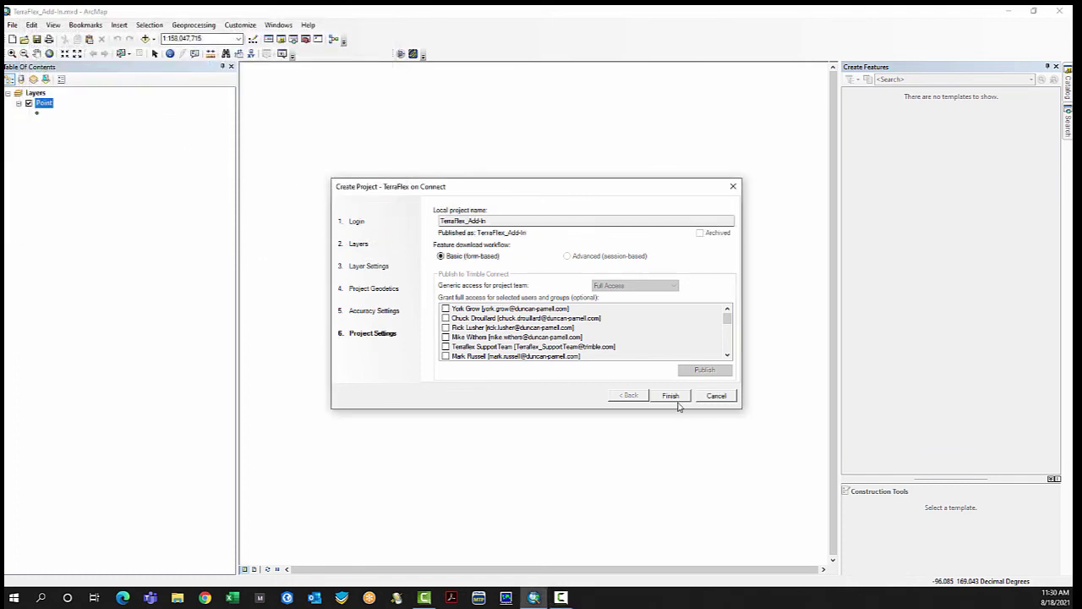
# - Finish the wizard and download the field-collected forms from the Trimble TerraFlex Desktop panel
pyautogui.click(677, 397)
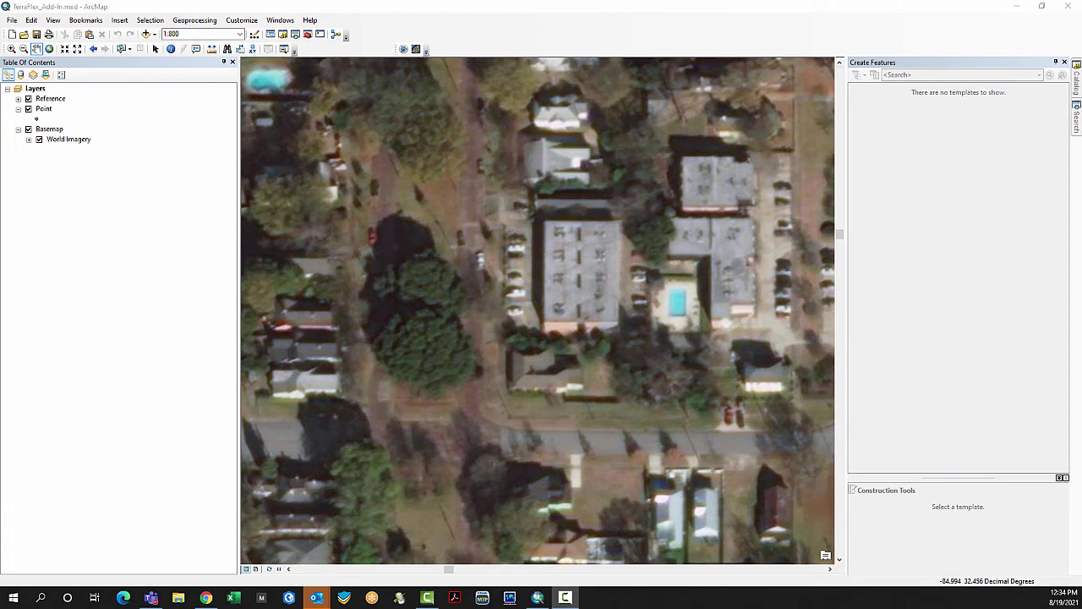
pyautogui.click(417, 49)
pyautogui.click(417, 49)
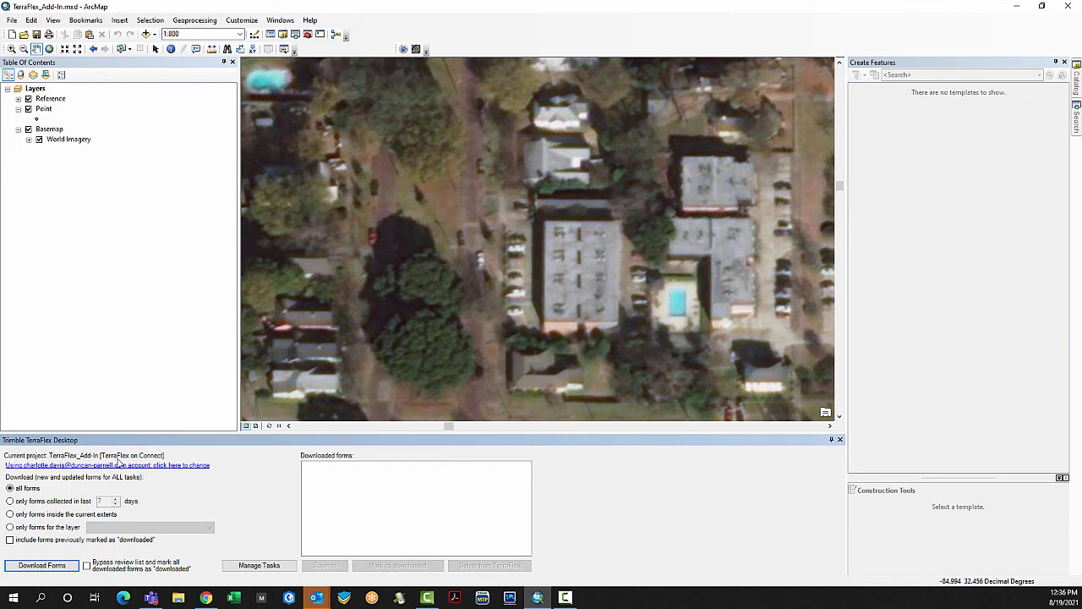
pyautogui.click(60, 569)
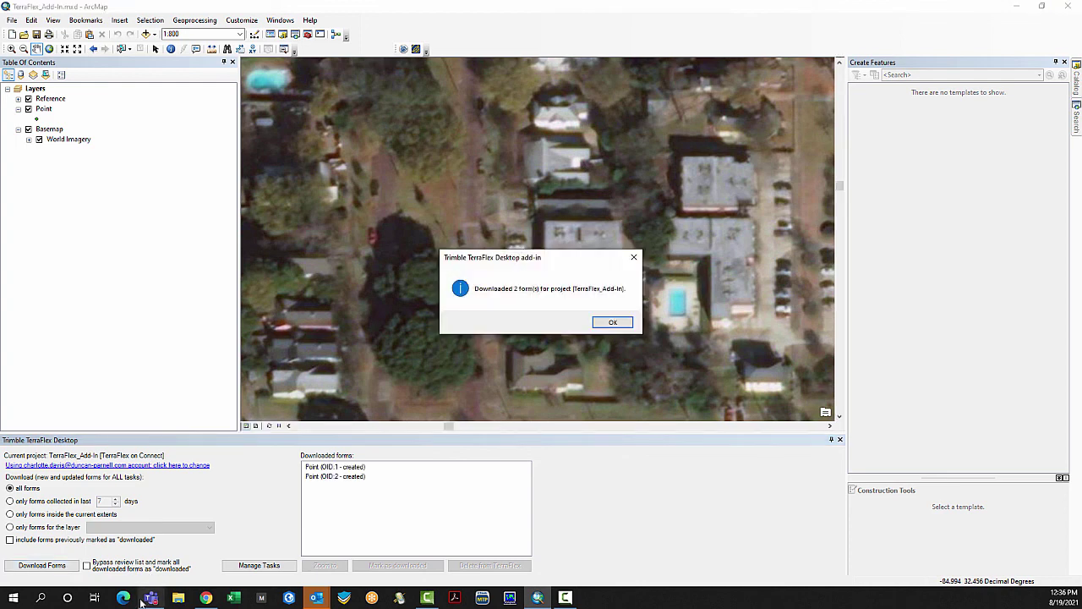
# - Acknowledge the two downloaded forms, box-select both points, and open the Point attribute table
pyautogui.click(619, 322)
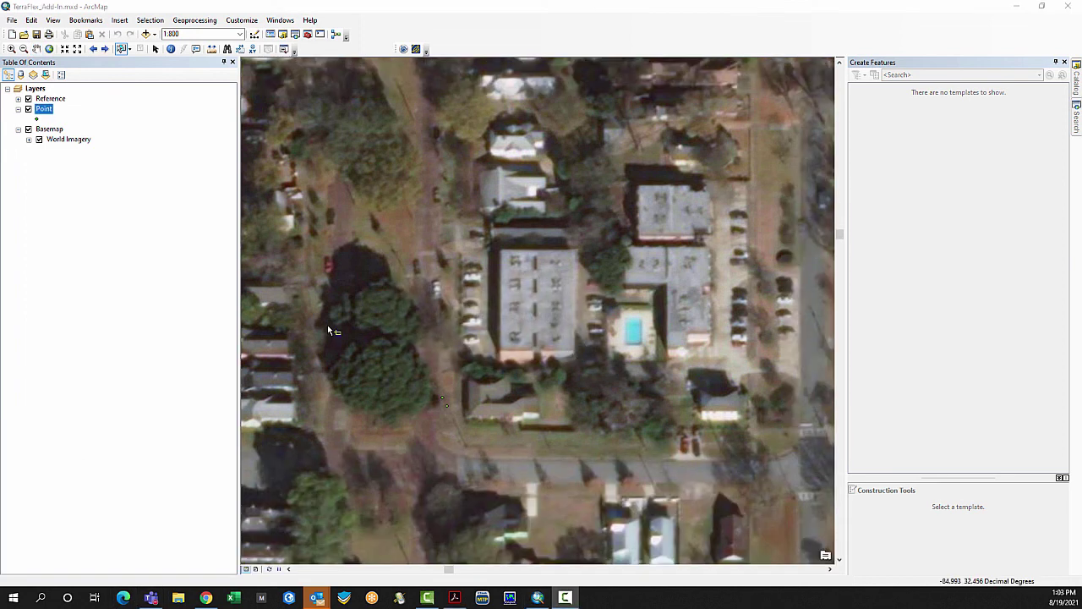
pyautogui.moveTo(372, 350); pyautogui.dragTo(467, 427)
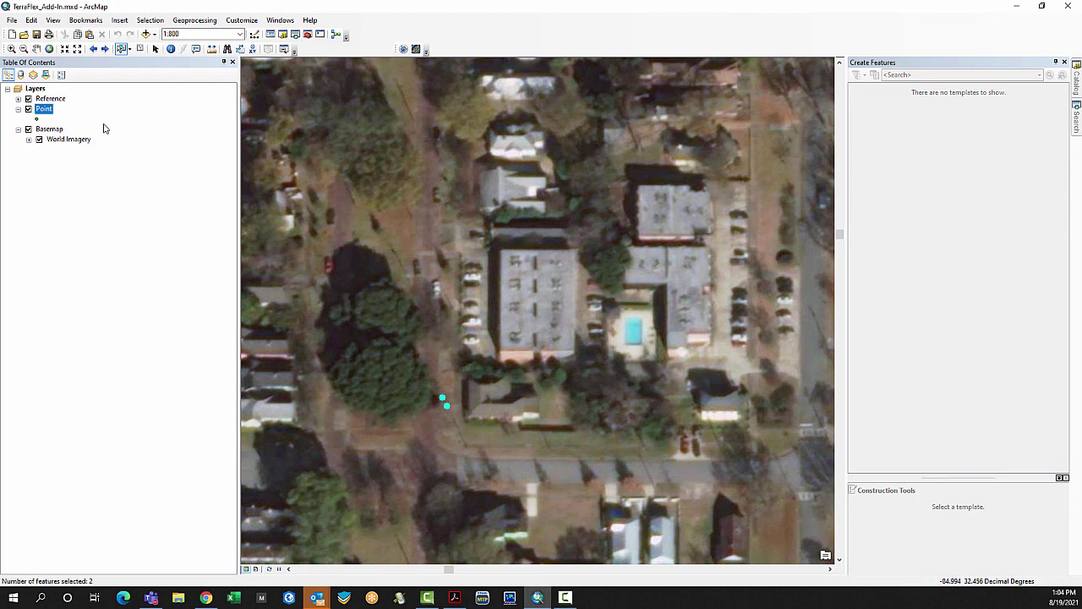
pyautogui.rightClick(47, 112)
pyautogui.click(84, 142)
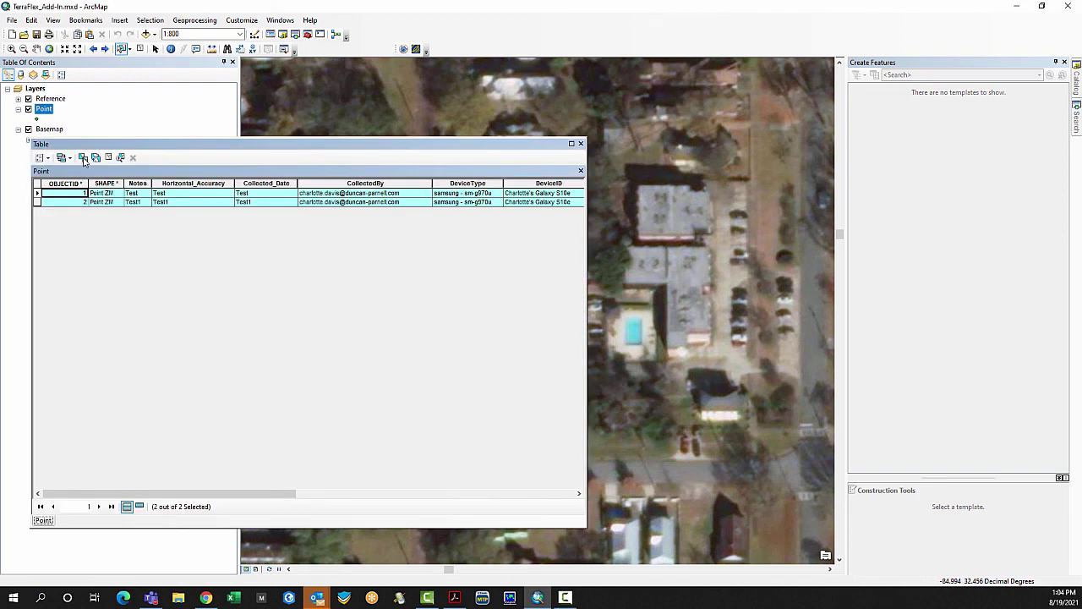